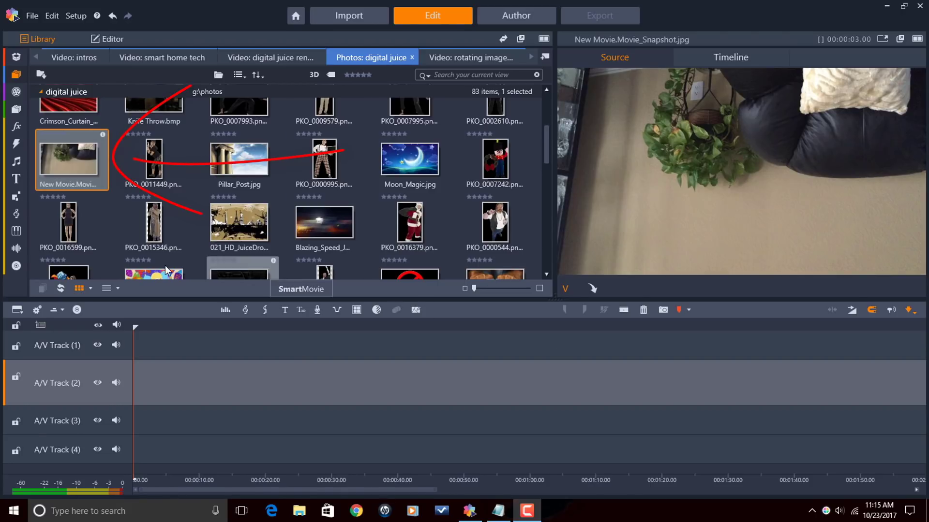
Drag the New Movie snapshot onto A/V Track 1 as a 3-second clip.
{"action": "mouse_move", "coordinate": [87, 161]}
{"action": "left_mouse_down"}
{"action": "mouse_move", "coordinate": [107, 245]}
{"action": "mouse_move", "coordinate": [151, 353]}
{"action": "left_mouse_up"}
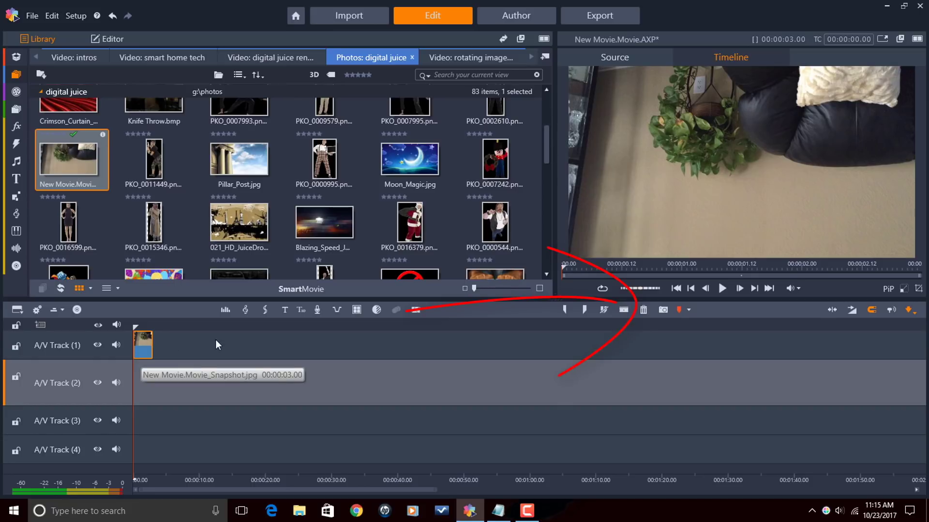
Delete the 3-second snapshot clip from A/V Track 1, leaving the timeline empty.
{"action": "left_click", "coordinate": [644, 310]}
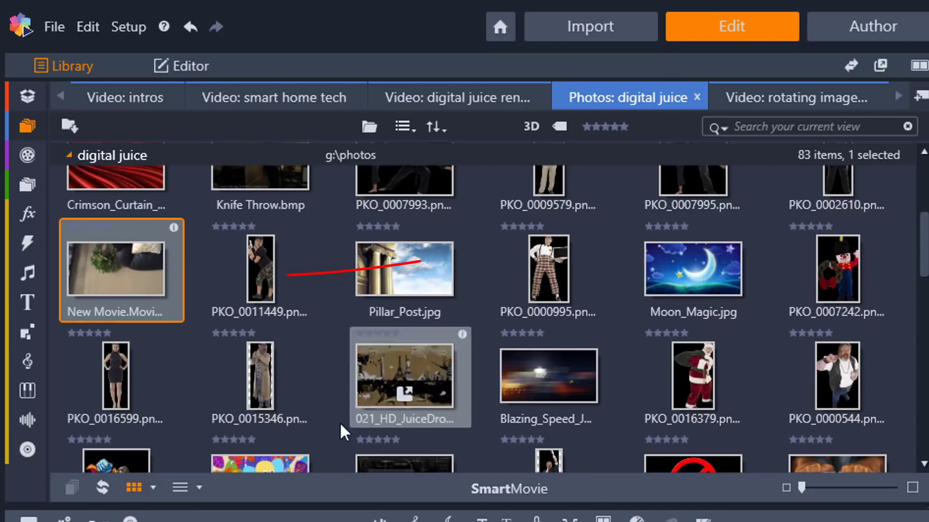
Rotate the New Movie snapshot left twice in Corrections and apply the change.
{"action": "right_click", "coordinate": [127, 257]}
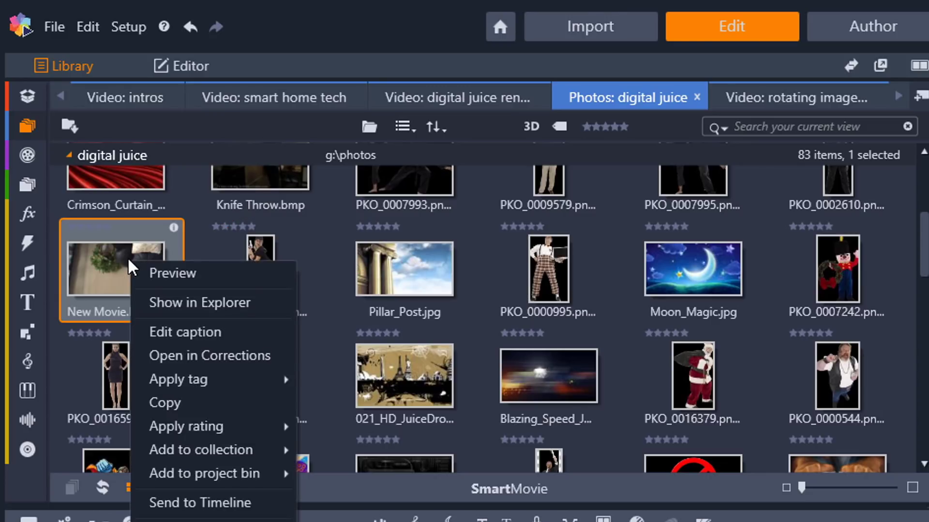
{"action": "left_click", "coordinate": [219, 355]}
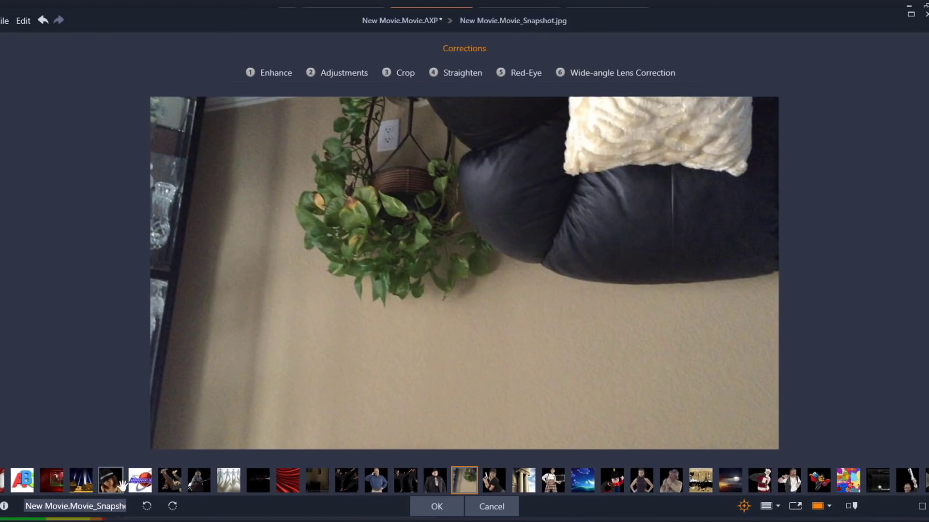
{"action": "left_click", "coordinate": [147, 508]}
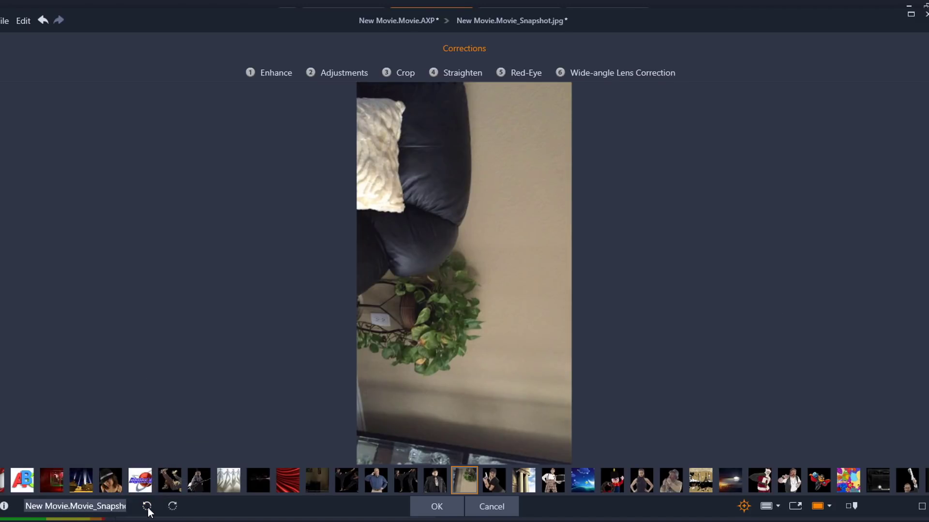
{"action": "left_click", "coordinate": [148, 508]}
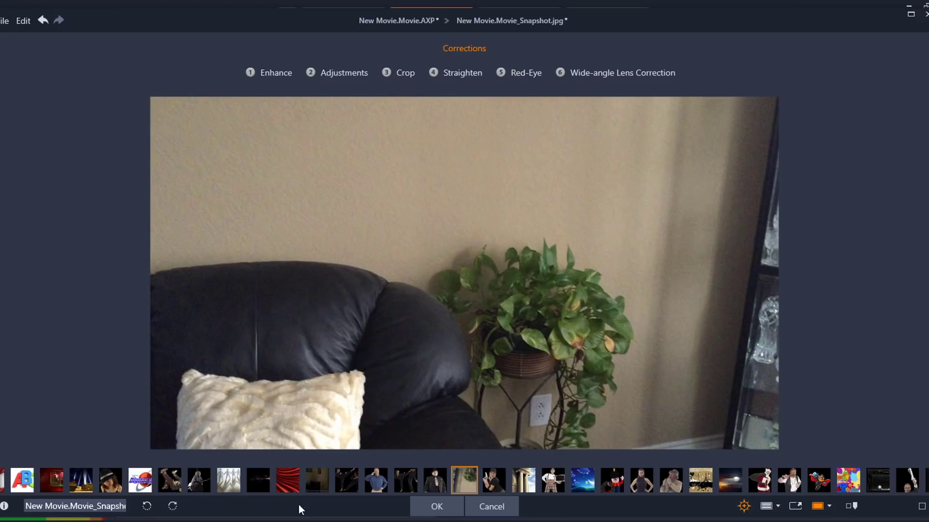
{"action": "left_click", "coordinate": [425, 507]}
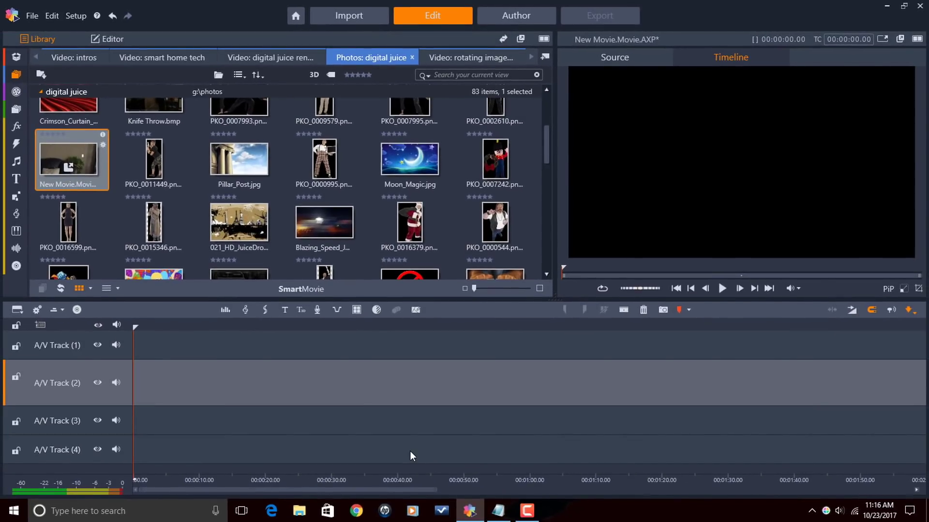
{"action": "left_click", "coordinate": [83, 165]}
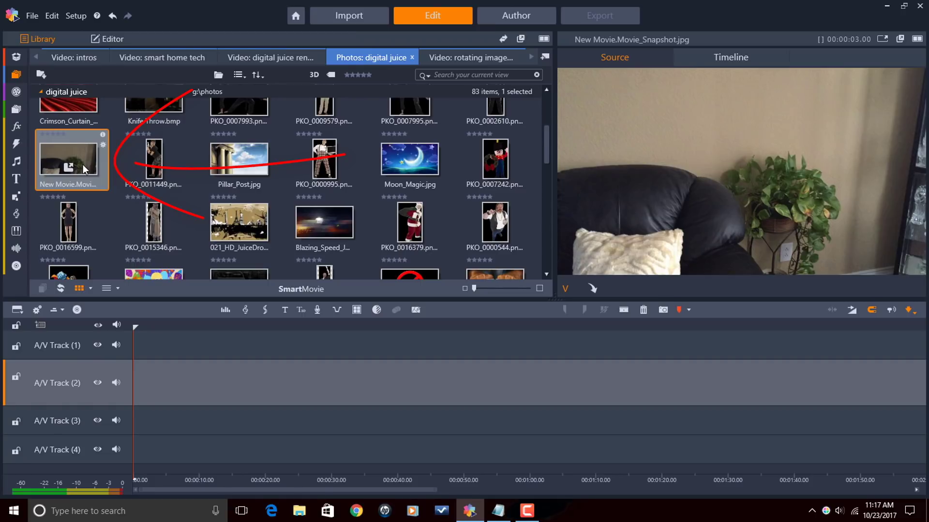
{"action": "mouse_move", "coordinate": [83, 161]}
{"action": "left_mouse_down"}
{"action": "mouse_move", "coordinate": [136, 223]}
{"action": "mouse_move", "coordinate": [148, 385]}
{"action": "left_mouse_up"}
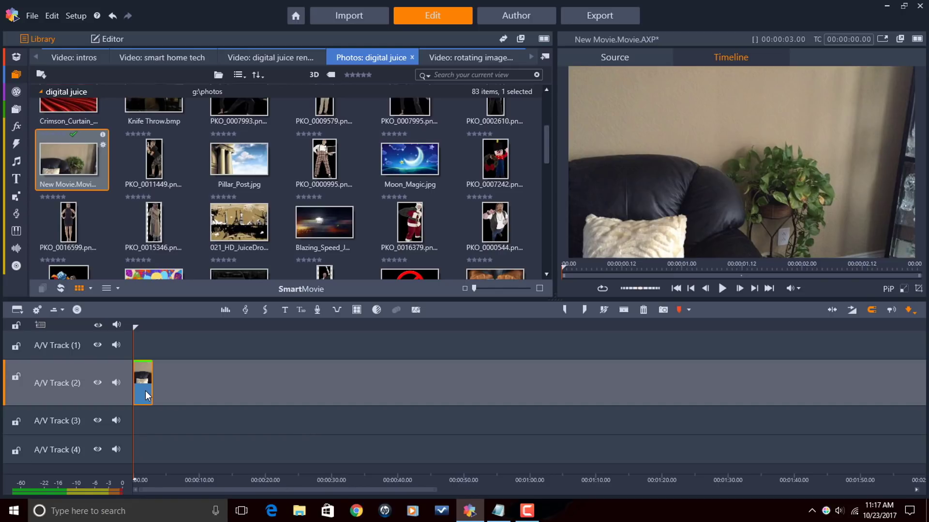
{"action": "left_click", "coordinate": [643, 311]}
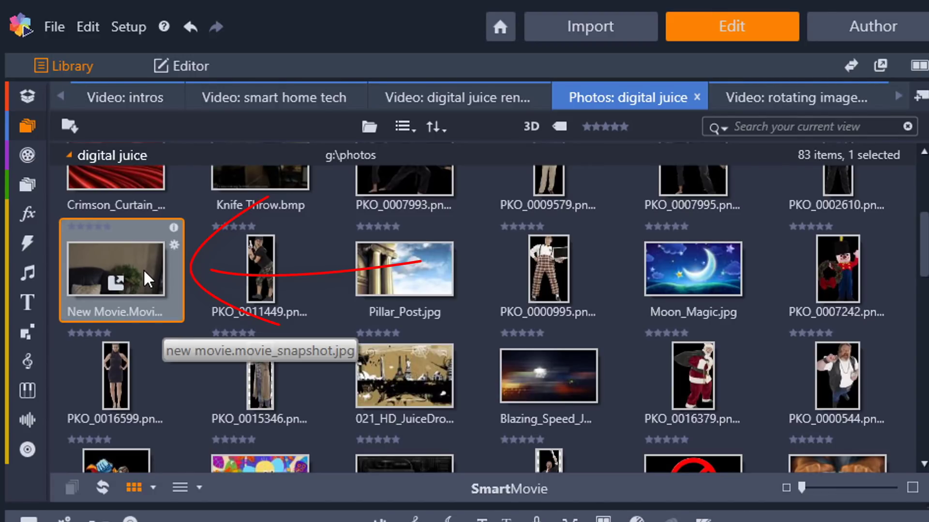
Revert the New Movie snapshot to its original orientation and place it on A/V Track 2.
{"action": "right_click", "coordinate": [144, 269]}
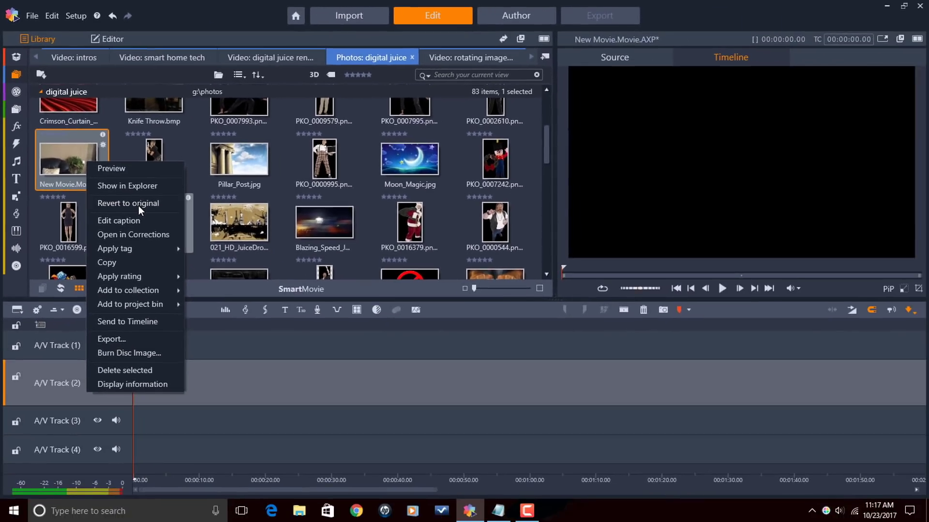
{"action": "left_click", "coordinate": [138, 205]}
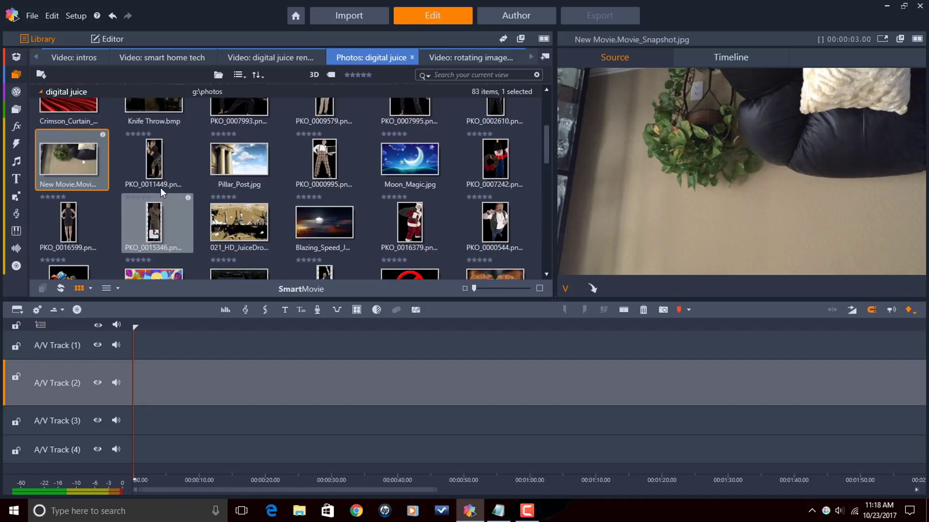
{"action": "left_click_drag", "start_coordinate": [68, 162], "coordinate": [150, 393]}
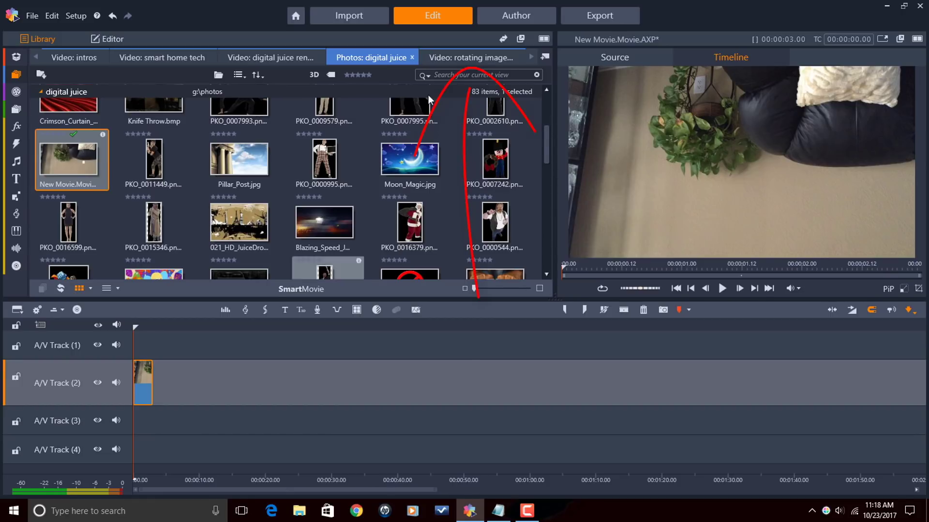
Add iPhone Sideways.mp4 from the rotating images and videos collection to A/V Track 2 near 00:00:30.
{"action": "left_click", "coordinate": [471, 58]}
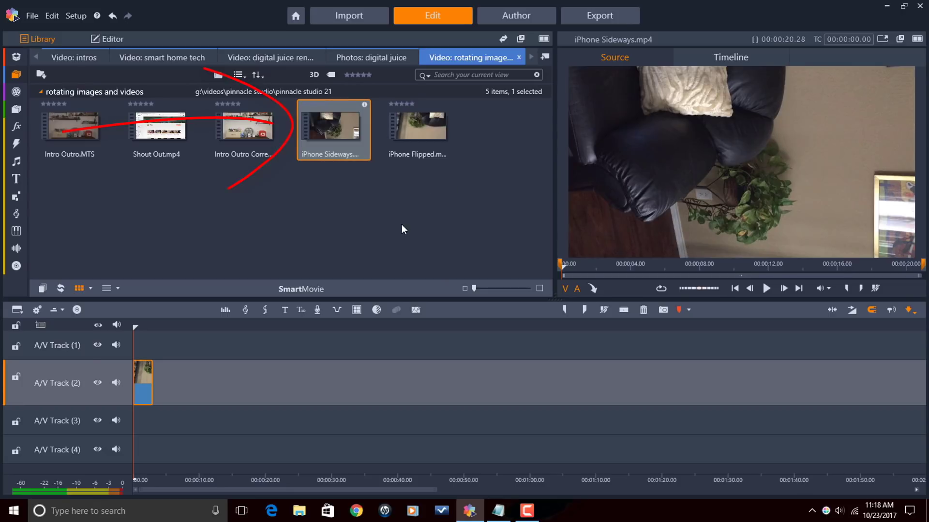
{"action": "mouse_move", "coordinate": [320, 119]}
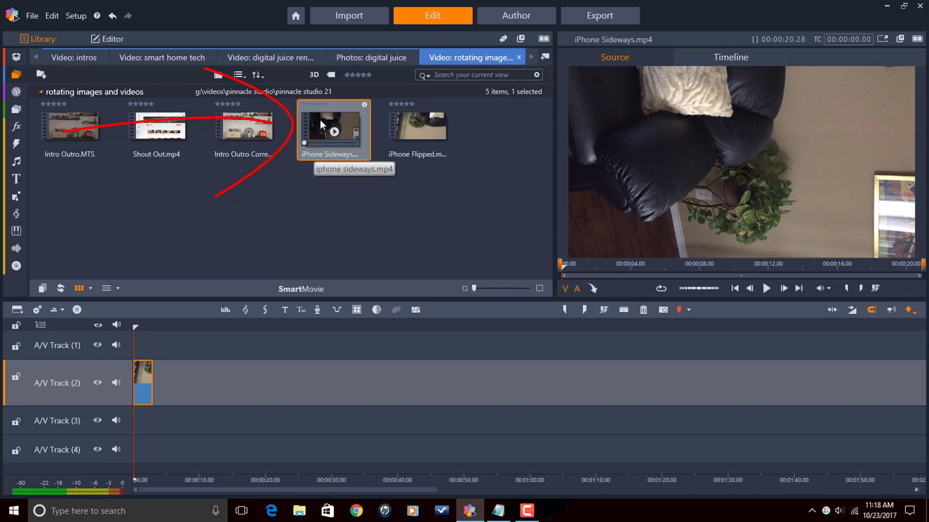
{"action": "left_click_drag", "start_coordinate": [319, 122], "coordinate": [330, 379]}
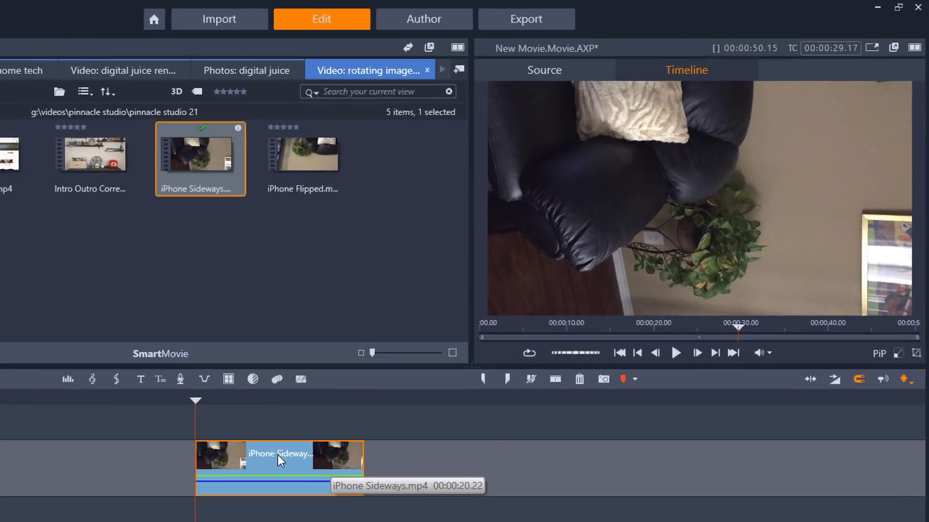
{"action": "right_click", "coordinate": [397, 371]}
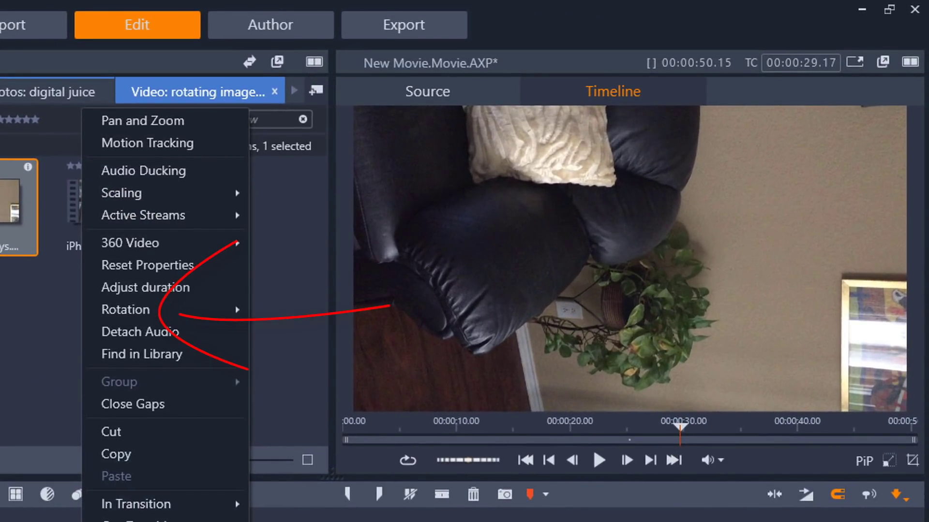
{"action": "mouse_move", "coordinate": [145, 308]}
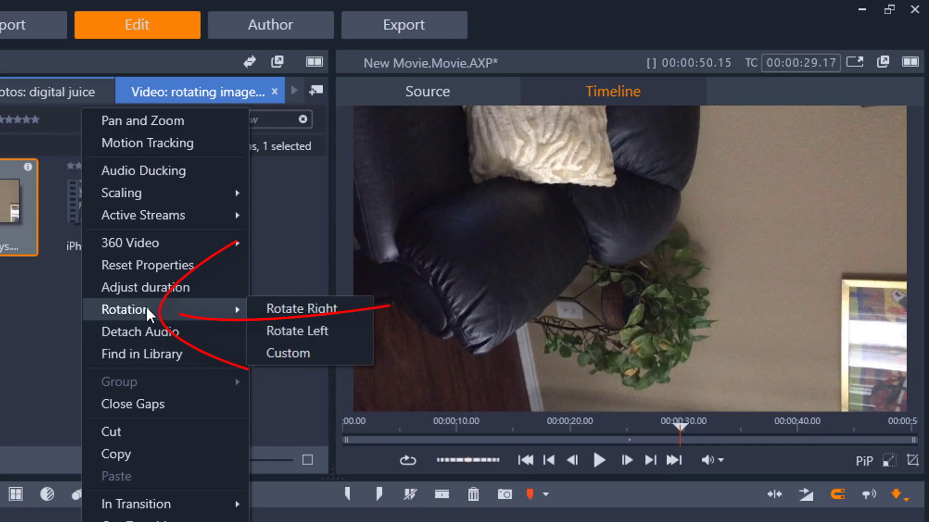
{"action": "left_click", "coordinate": [306, 334]}
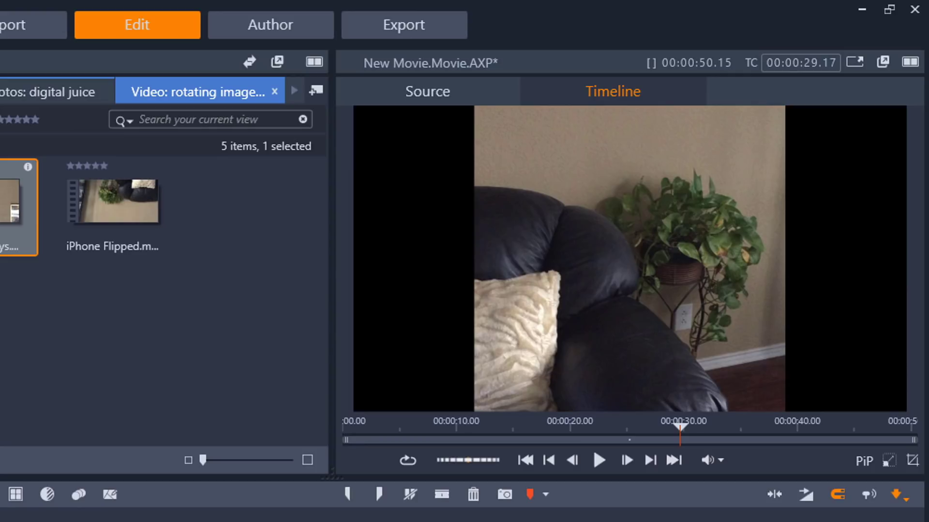
{"action": "key", "text": "ctrl+z"}
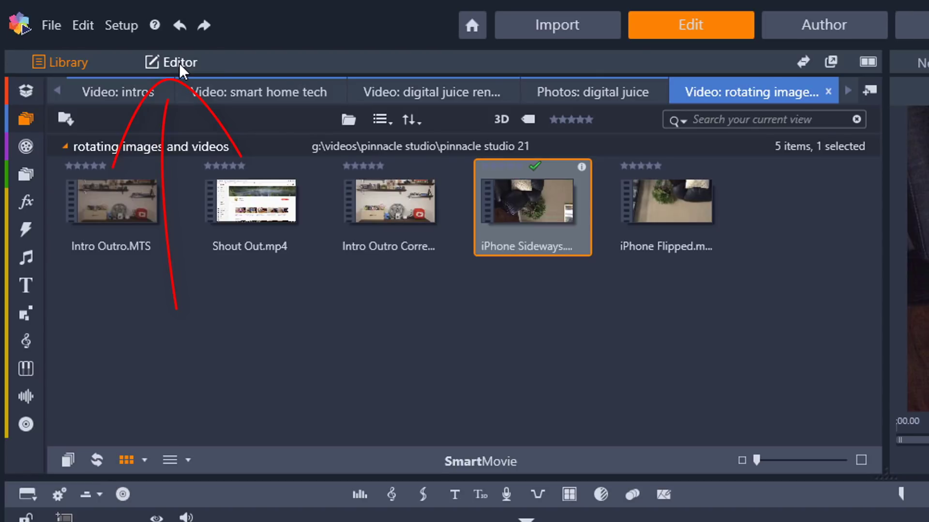
Set the iPhone Sideways clip's Rotation to 90 in the Editor properties.
{"action": "left_click", "coordinate": [179, 63]}
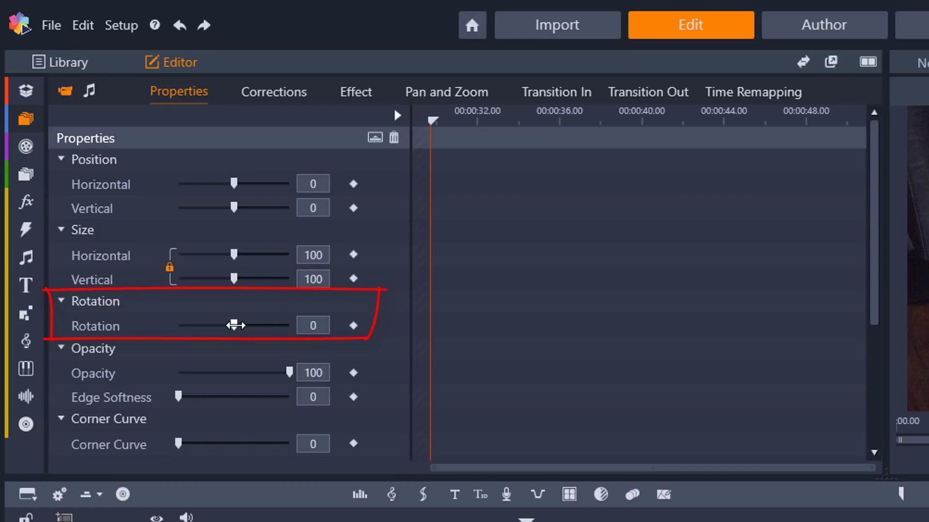
{"action": "left_click", "coordinate": [320, 332]}
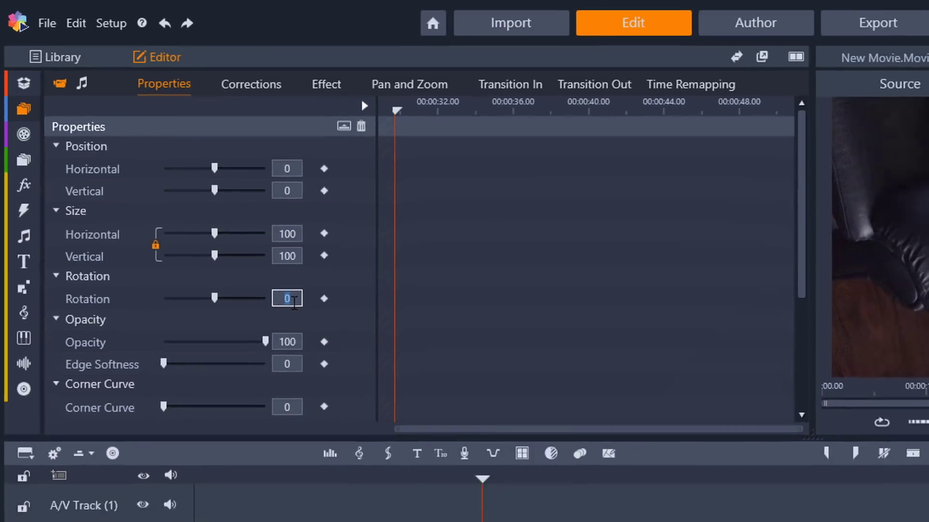
{"action": "type", "text": "90"}
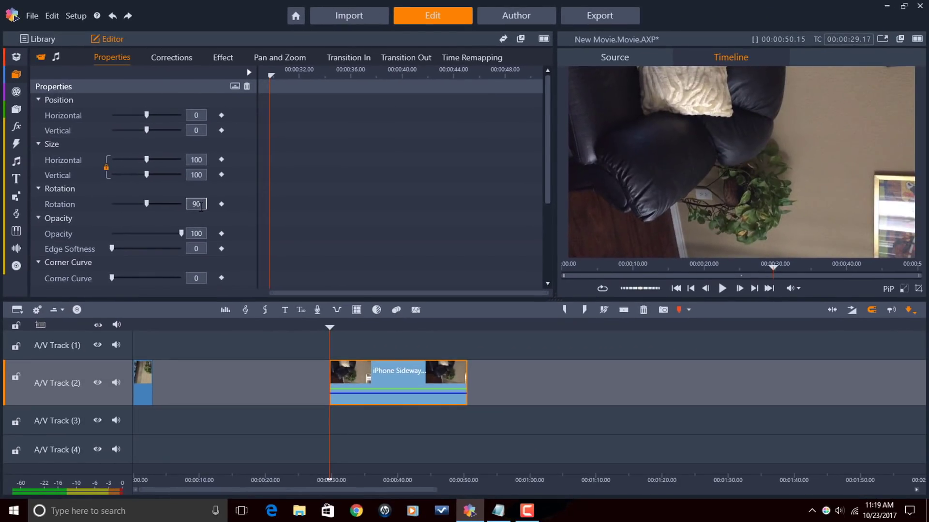
{"action": "key", "text": "Return"}
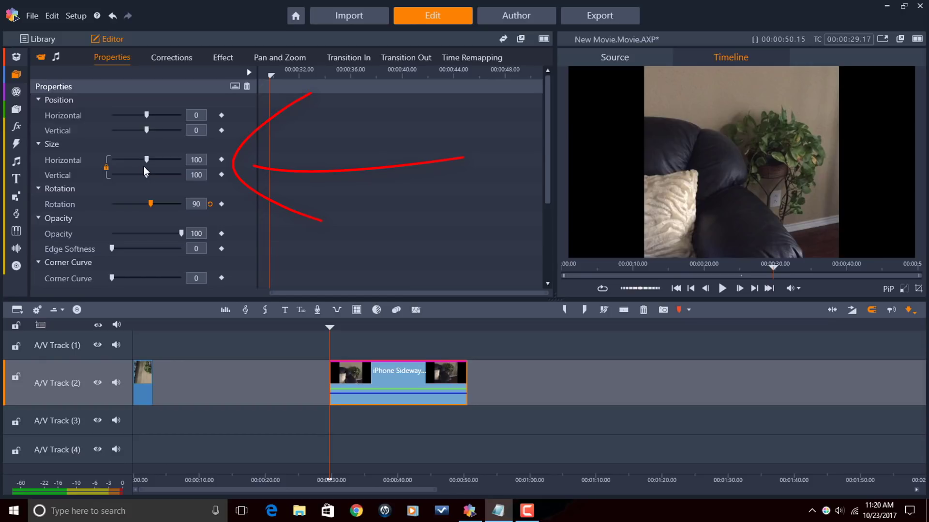
{"action": "key", "text": "Escape"}
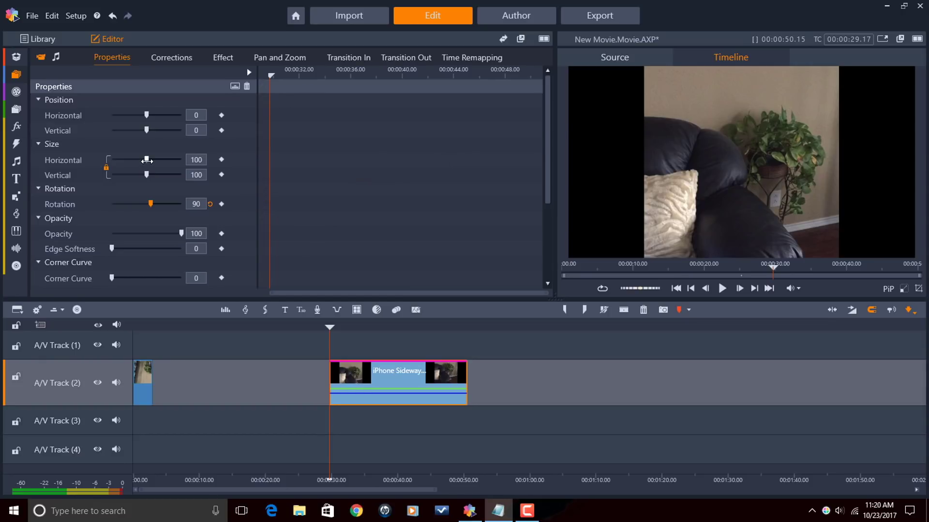
{"action": "left_click_drag", "start_coordinate": [147, 160], "coordinate": [125, 152]}
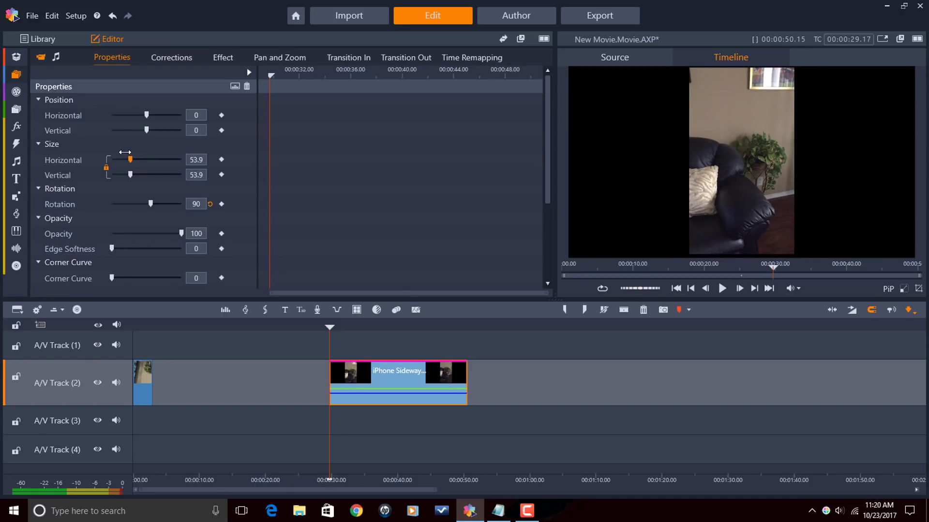
{"action": "left_click_drag", "start_coordinate": [125, 152], "coordinate": [134, 160]}
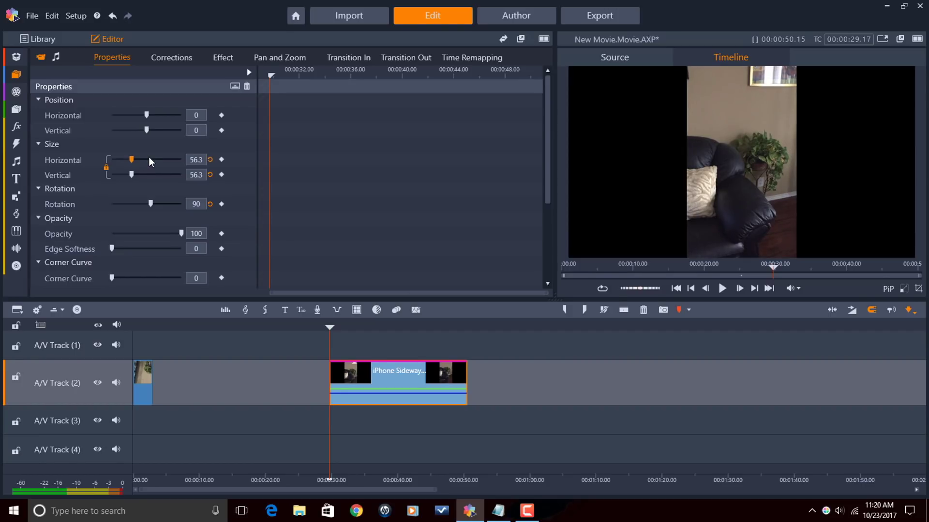
{"action": "key", "text": "ctrl+z"}
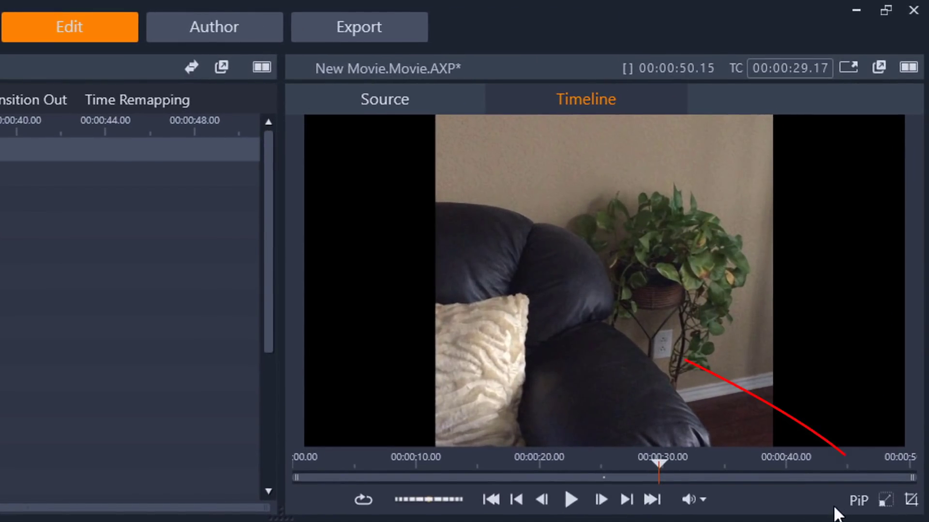
Resize the clip in the preview to about 58.4 so it fits the frame height.
{"action": "left_click", "coordinate": [883, 502]}
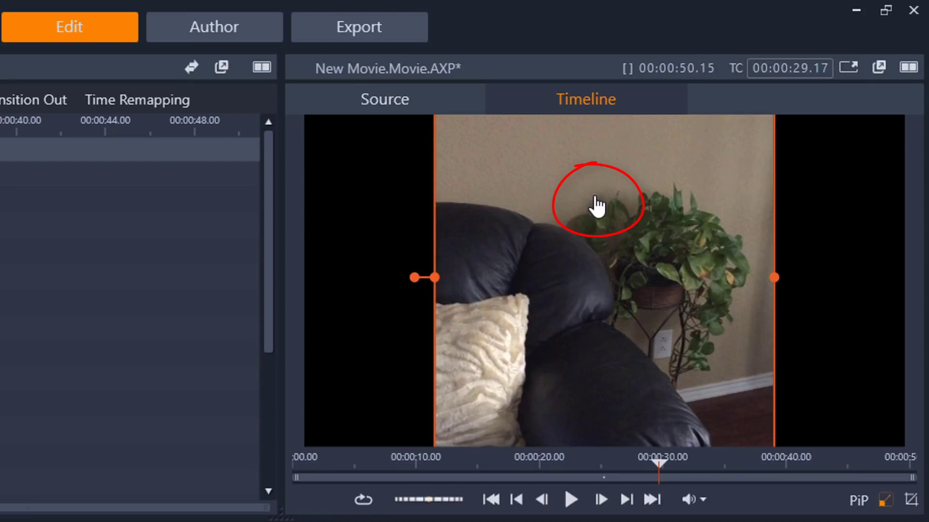
{"action": "left_click_drag", "start_coordinate": [598, 207], "coordinate": [613, 379]}
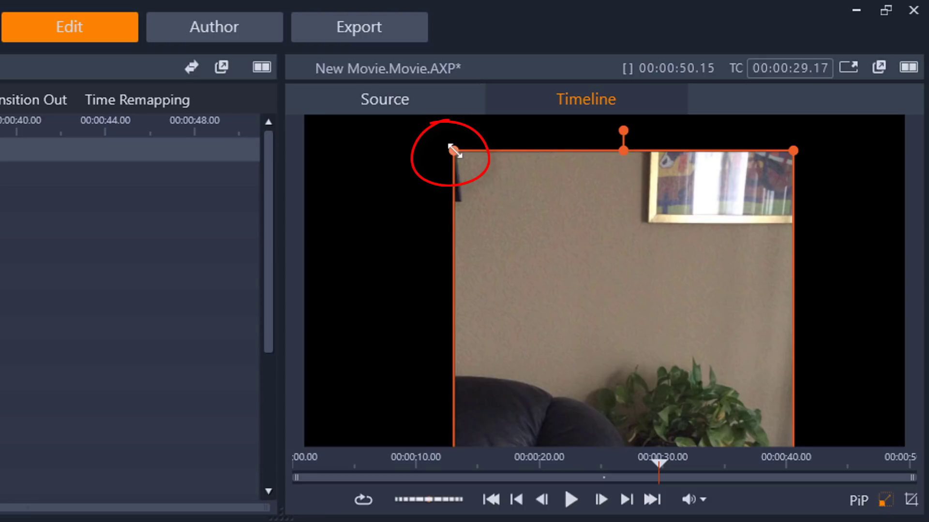
{"action": "left_click_drag", "start_coordinate": [455, 148], "coordinate": [587, 337]}
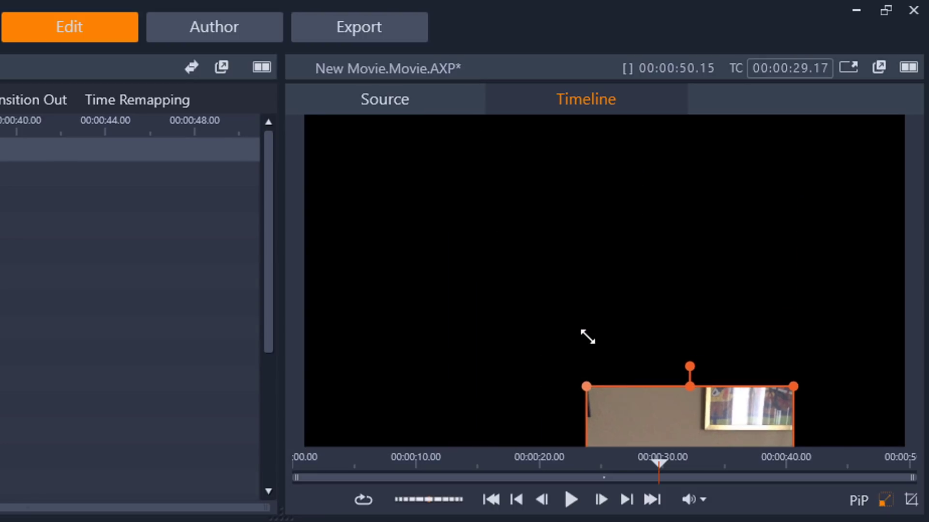
{"action": "left_click_drag", "start_coordinate": [675, 407], "coordinate": [578, 153]}
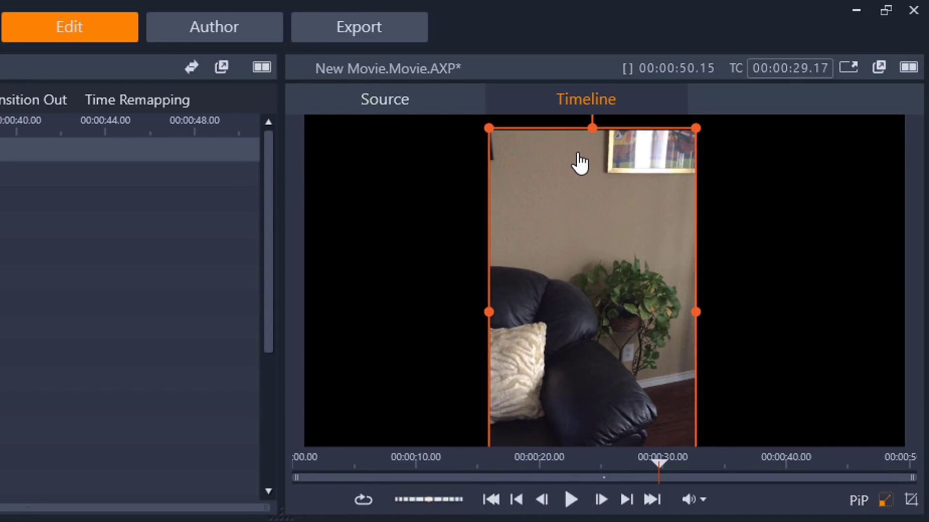
{"action": "left_click_drag", "start_coordinate": [487, 127], "coordinate": [517, 179]}
{"action": "left_click_drag", "start_coordinate": [596, 287], "coordinate": [575, 219]}
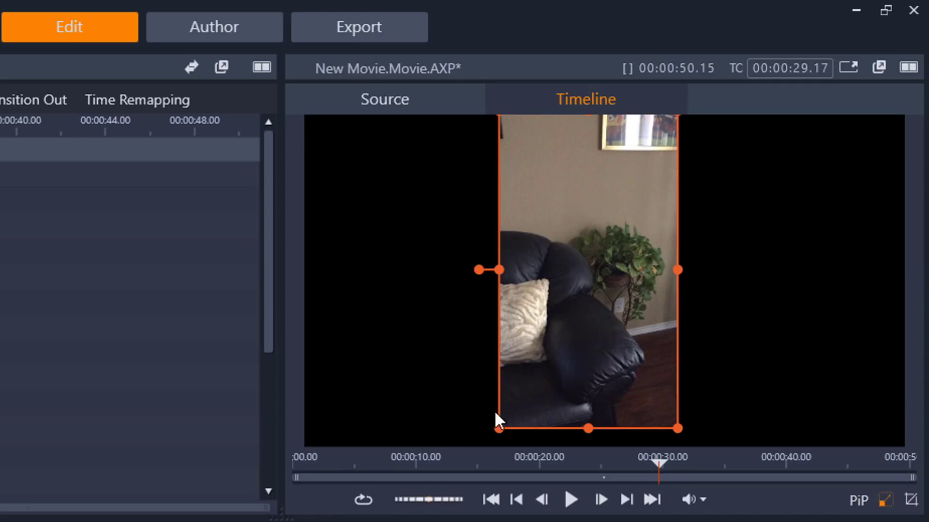
{"action": "left_click_drag", "start_coordinate": [495, 429], "coordinate": [474, 441]}
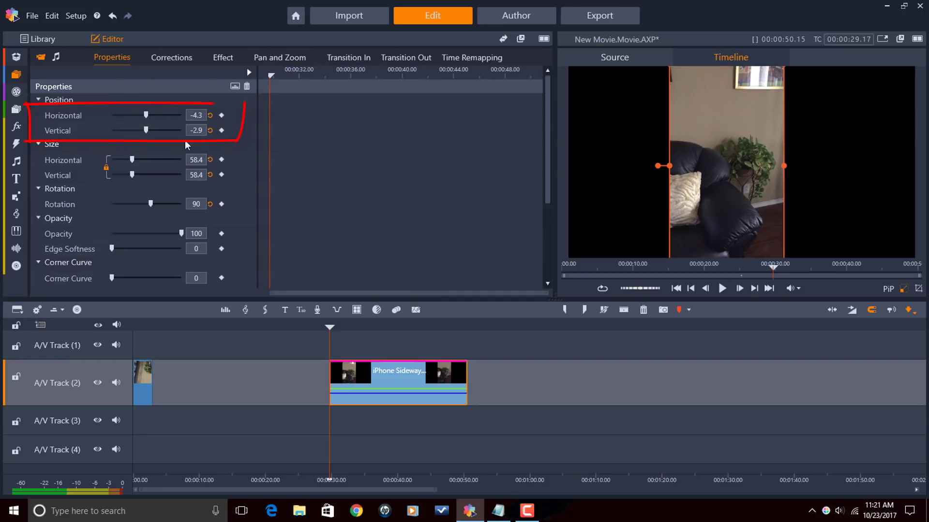
Set the clip's Horizontal and Vertical position to 0, then return to the Library.
{"action": "left_click", "coordinate": [200, 118]}
{"action": "type", "text": "0"}
{"action": "key", "text": "Return"}
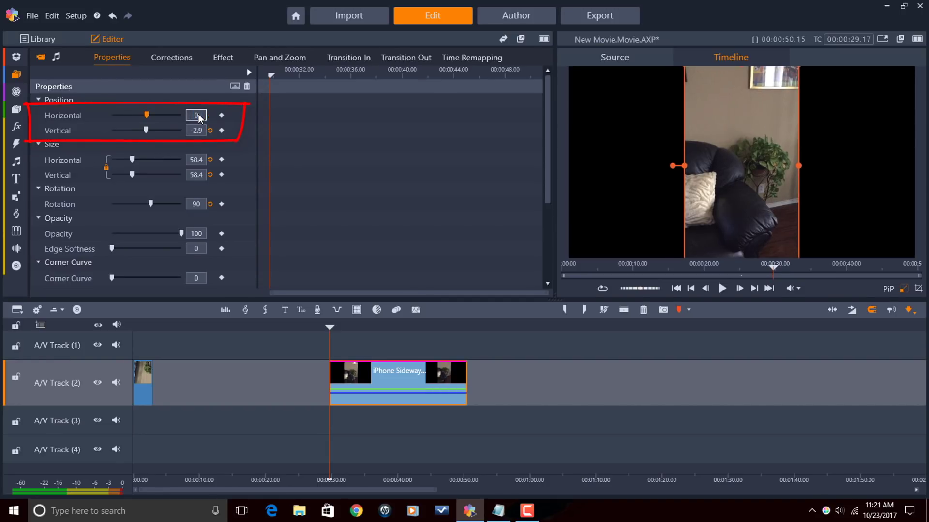
{"action": "left_click", "coordinate": [193, 131]}
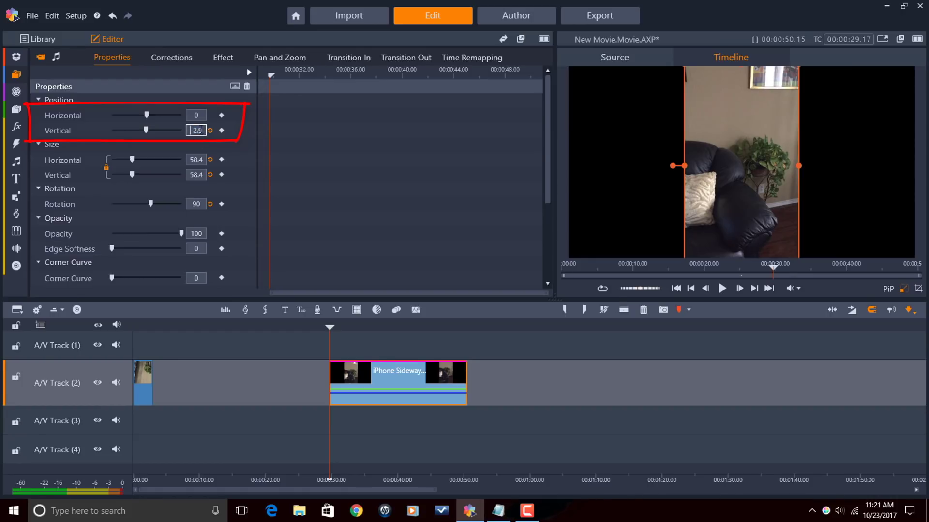
{"action": "double_click", "coordinate": [200, 129]}
{"action": "type", "text": "0"}
{"action": "key", "text": "Return"}
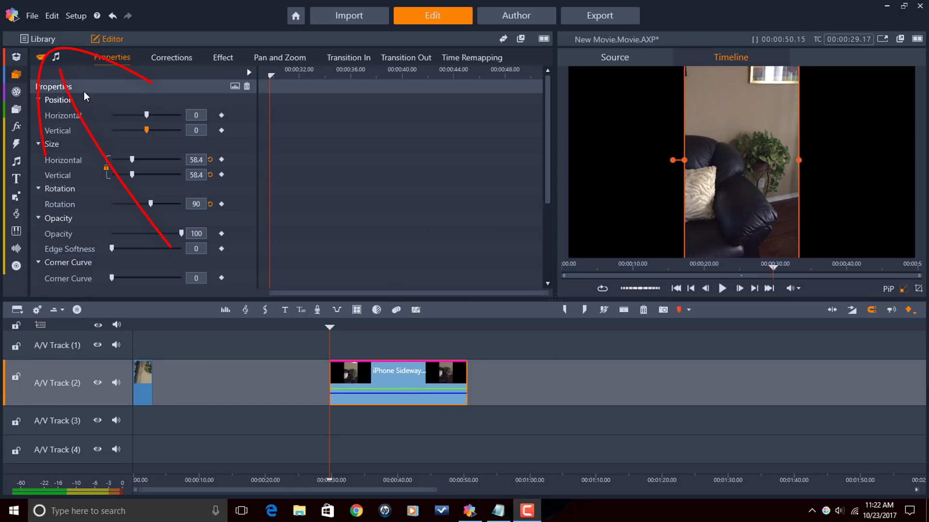
{"action": "left_click", "coordinate": [47, 42]}
Move the playhead to about 42 seconds on the timeline ruler.
{"action": "left_click", "coordinate": [413, 346]}
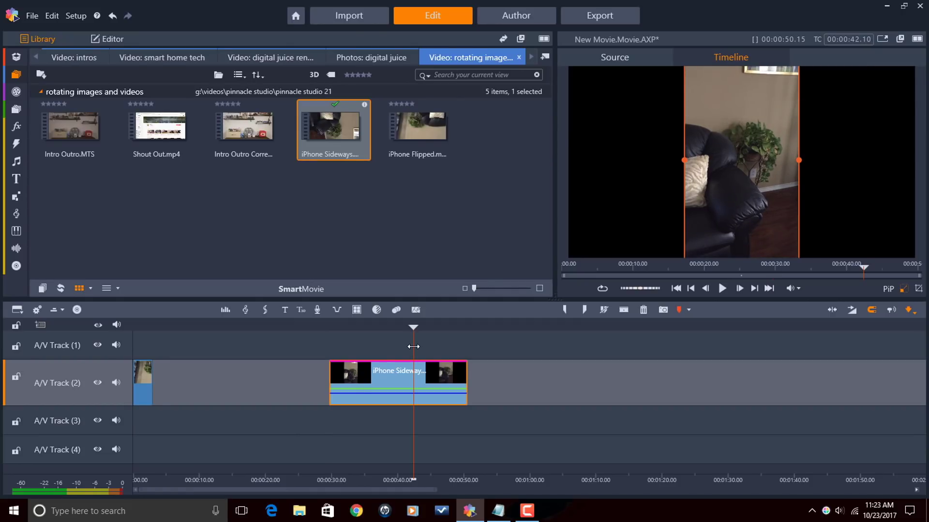